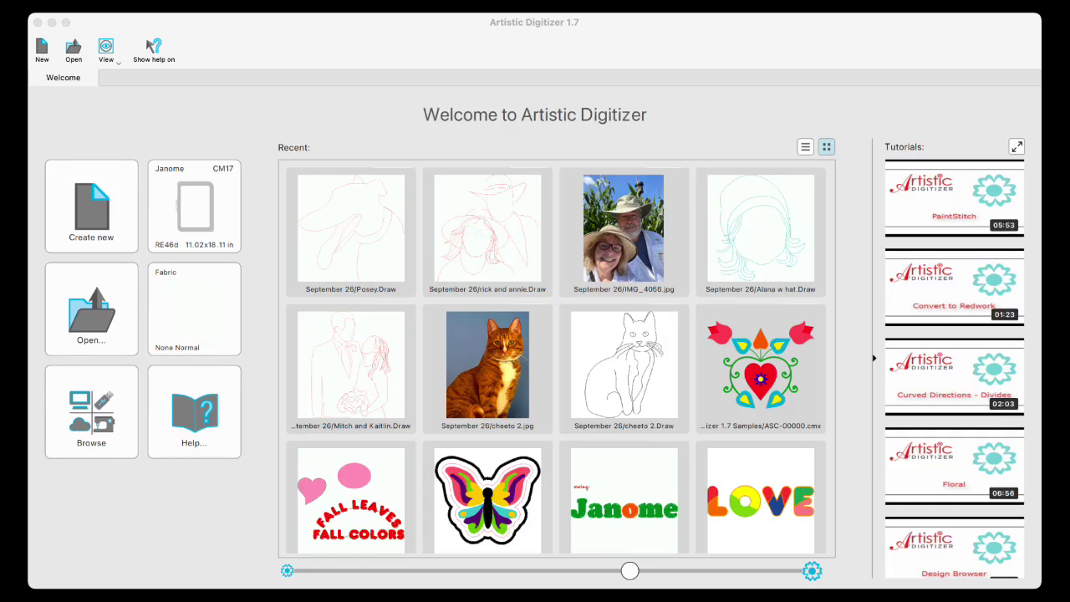
# - Open the file-open dialog at the Desktop's September 26 folder
pyautogui.click(131, 125)
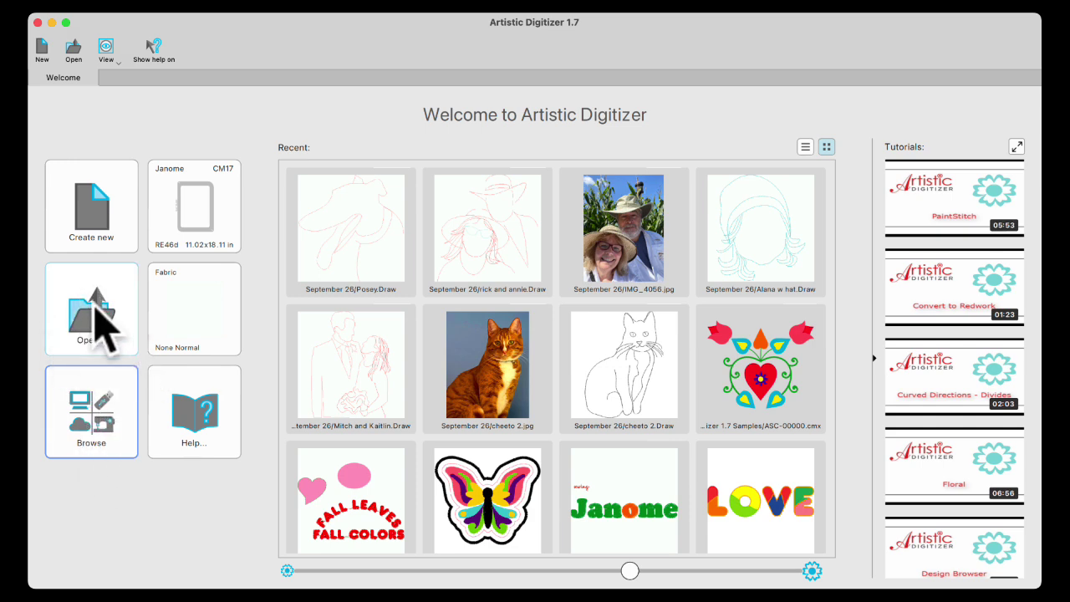
pyautogui.click(96, 306)
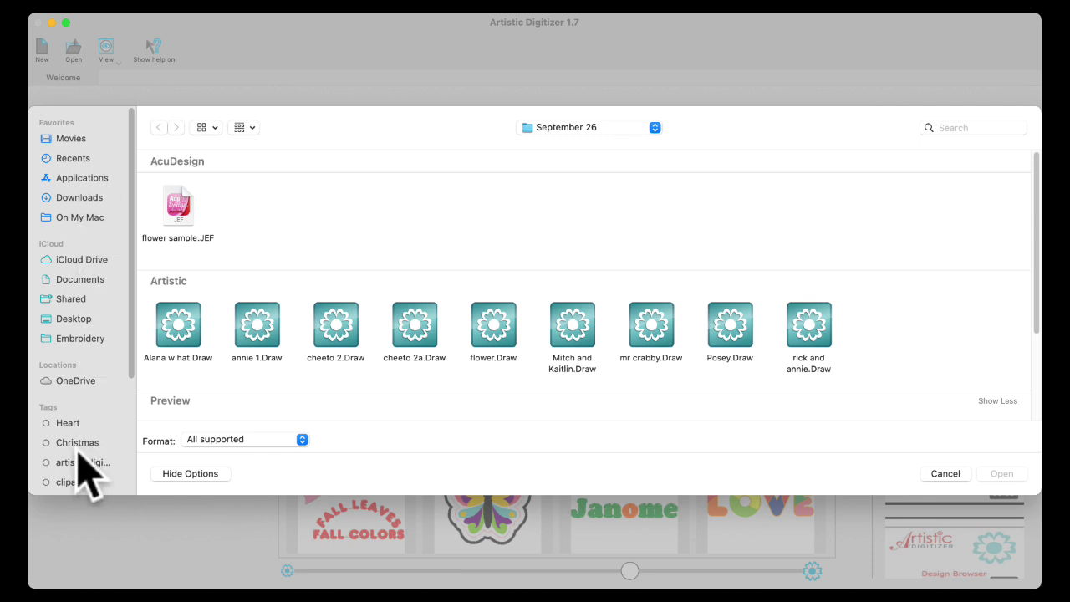
pyautogui.click(82, 320)
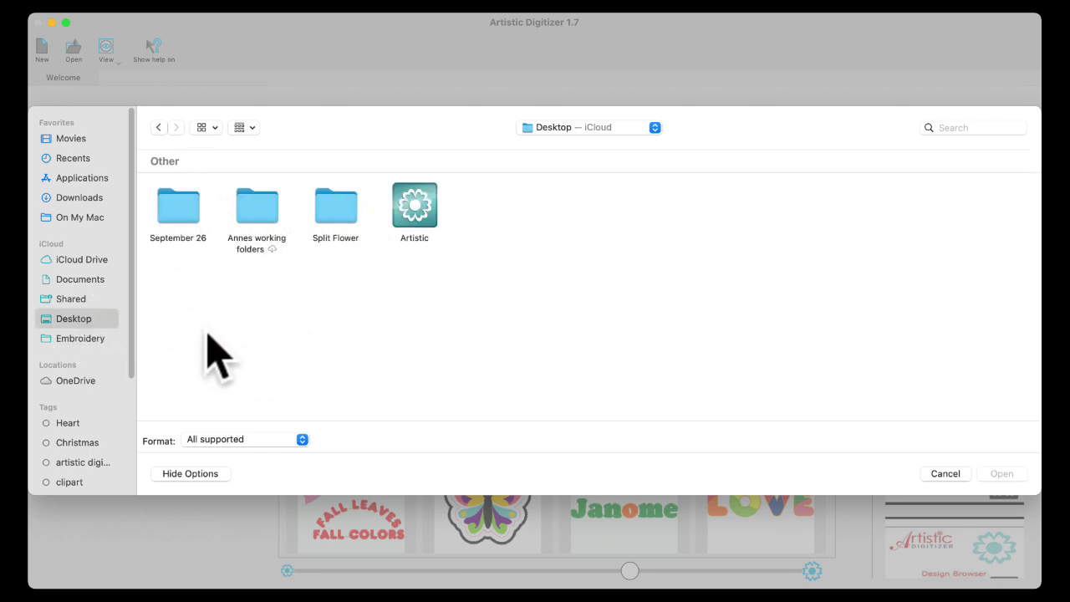
pyautogui.doubleClick(179, 211)
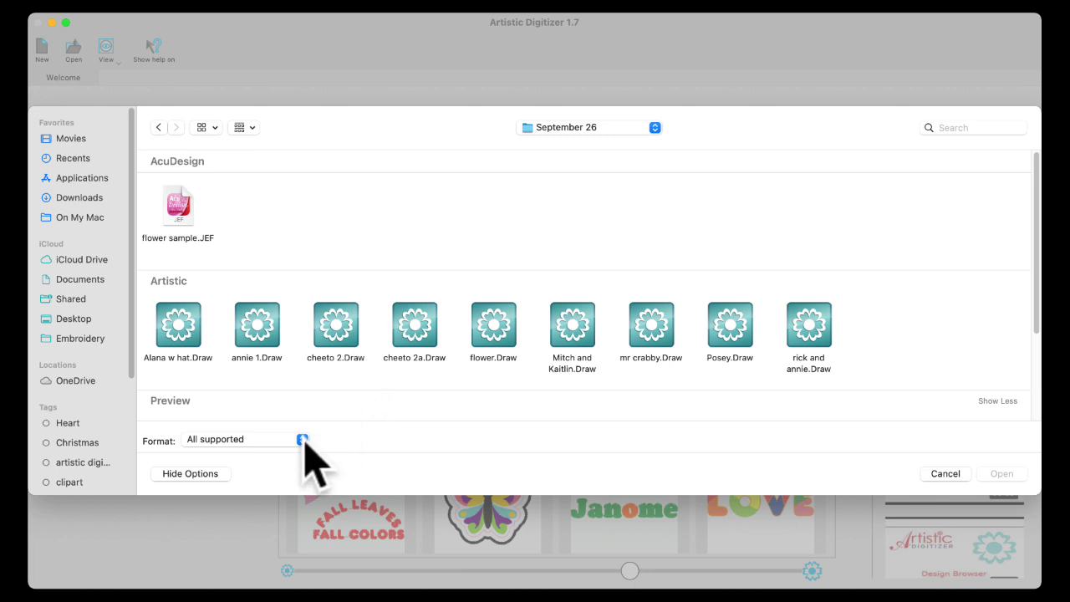
# - Try the embroidery and artwork format filters, return to All supported, and preview flower sample.JEF
pyautogui.scroll(-3, 497, 397)
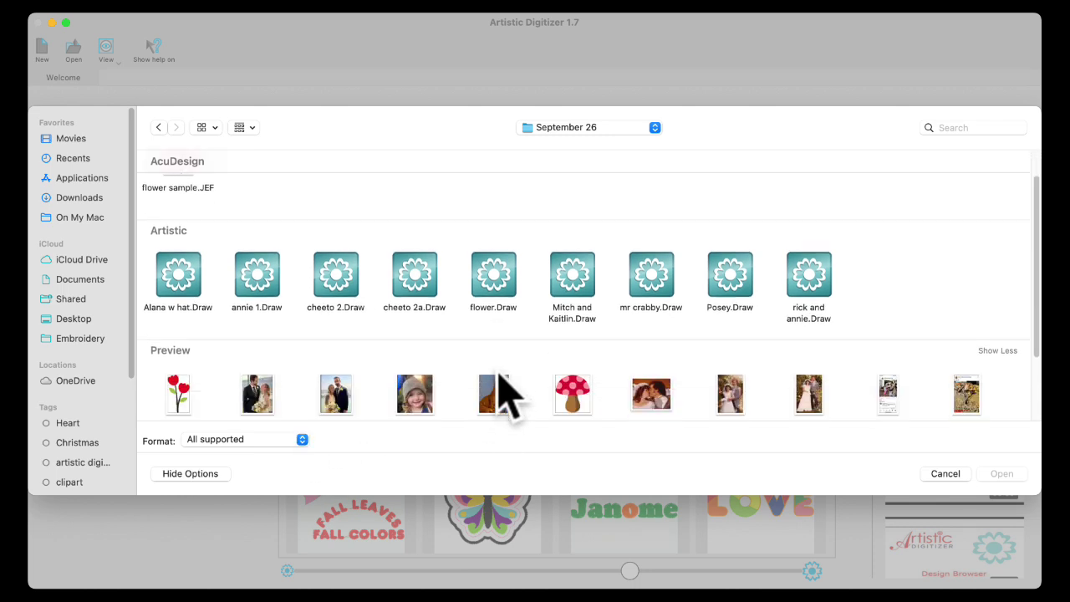
pyautogui.scroll(-2, 384, 391)
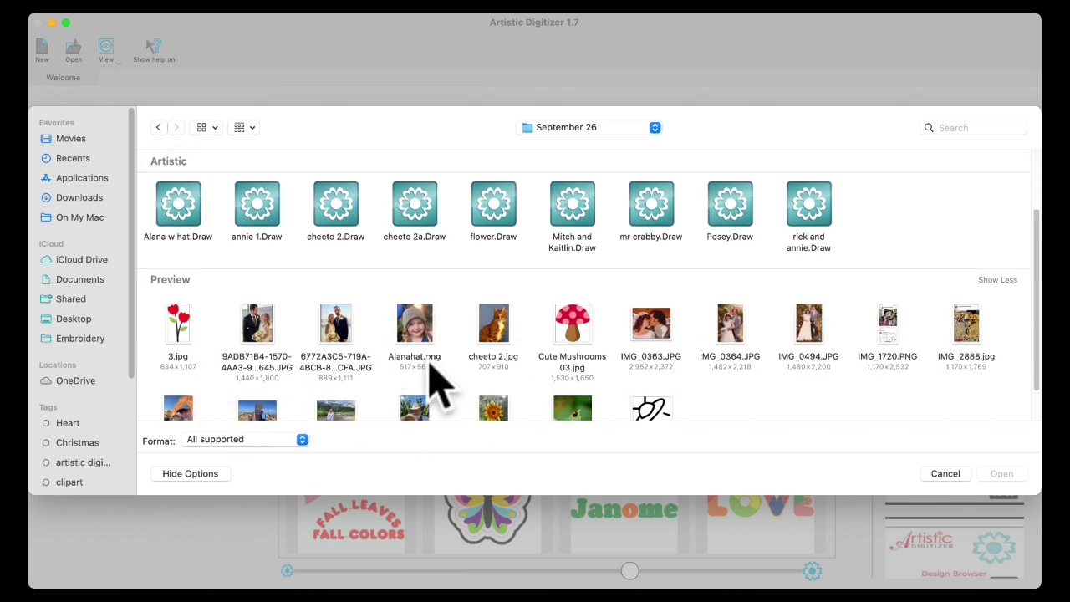
pyautogui.scroll(-3, 538, 411)
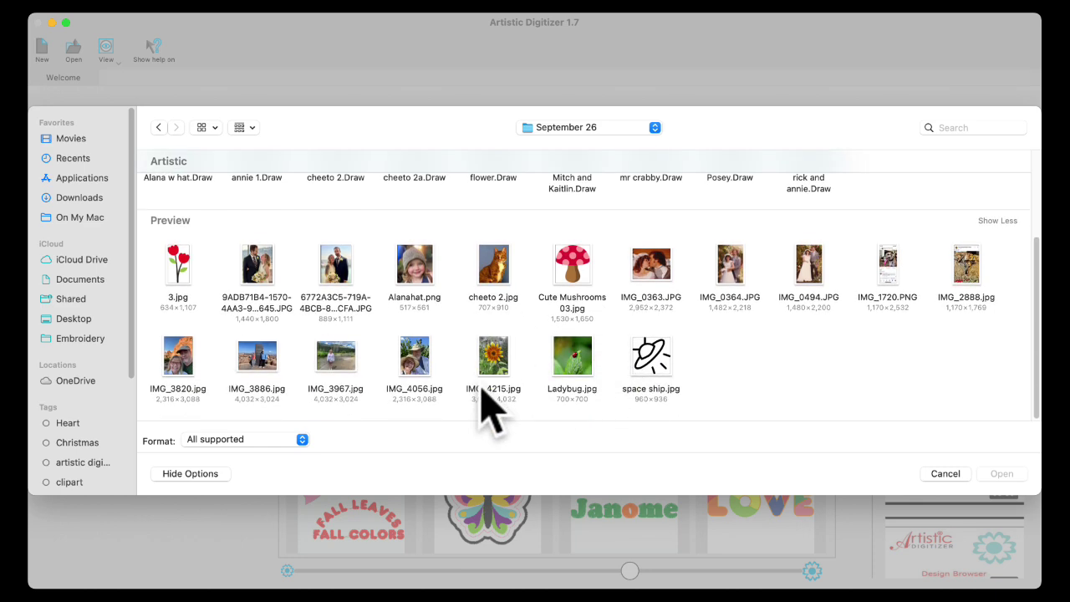
pyautogui.scroll(7, 480, 347)
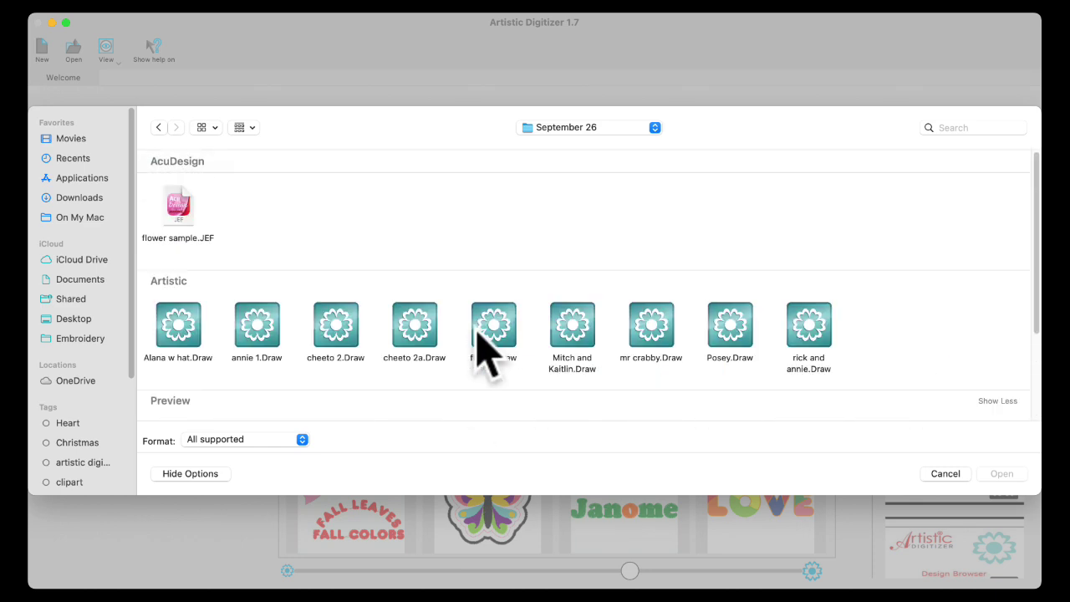
pyautogui.click(302, 440)
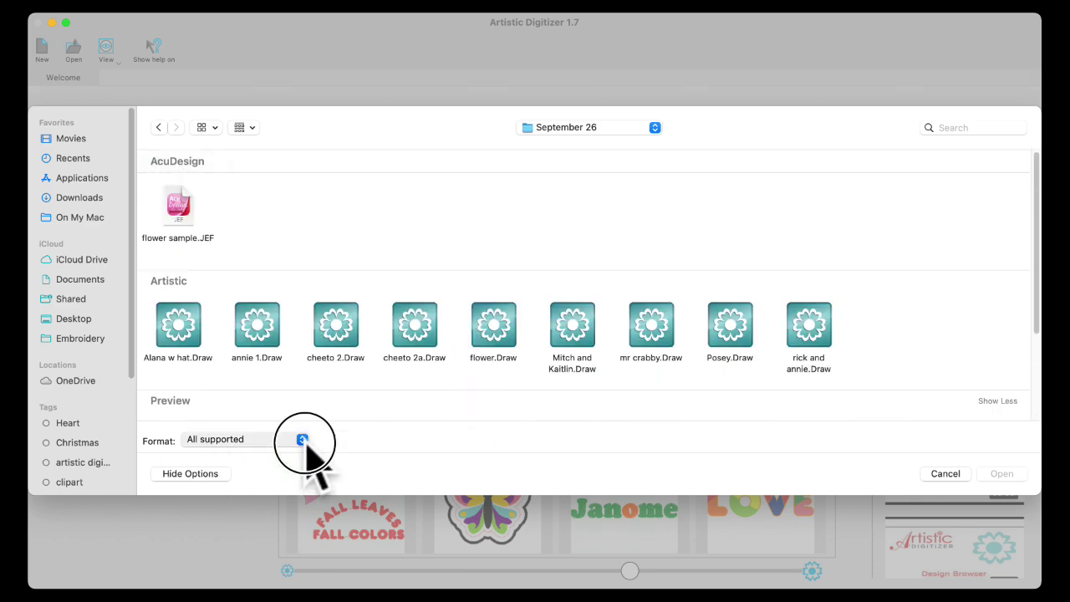
pyautogui.click(242, 455)
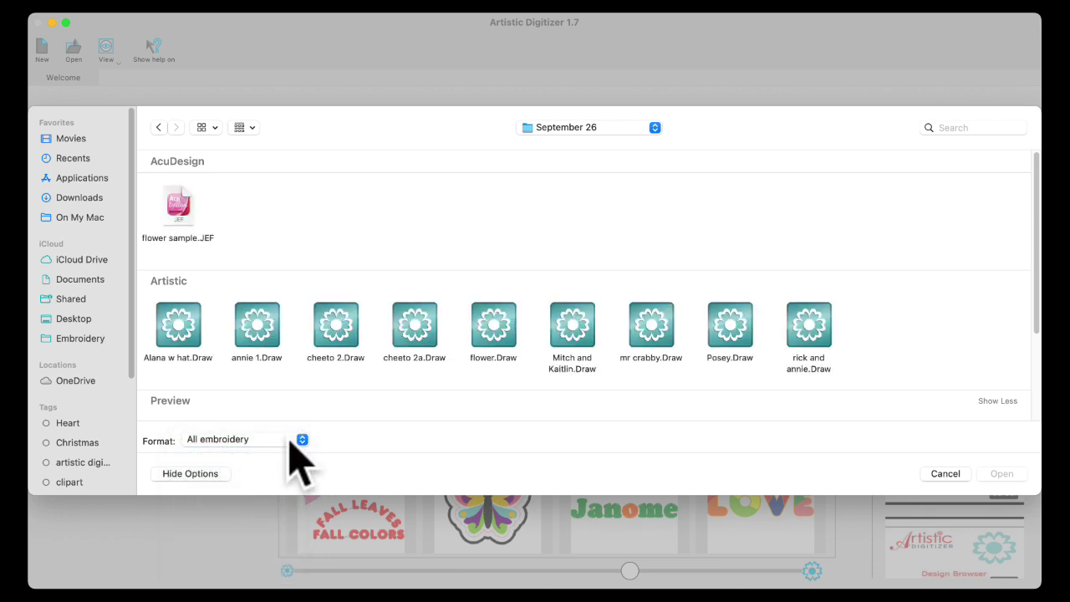
pyautogui.click(304, 439)
pyautogui.click(239, 455)
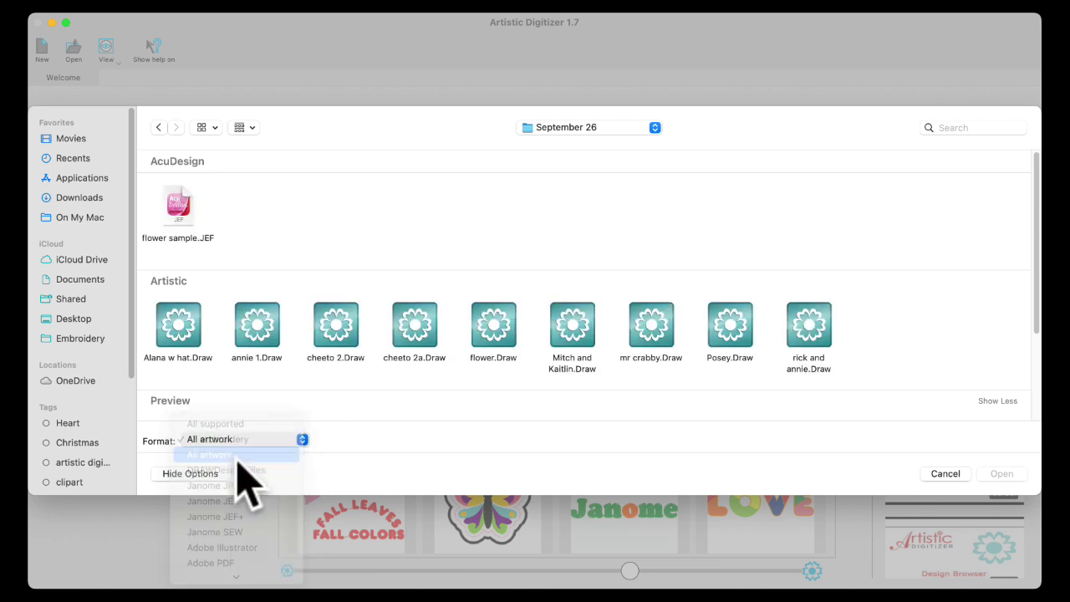
pyautogui.click(305, 439)
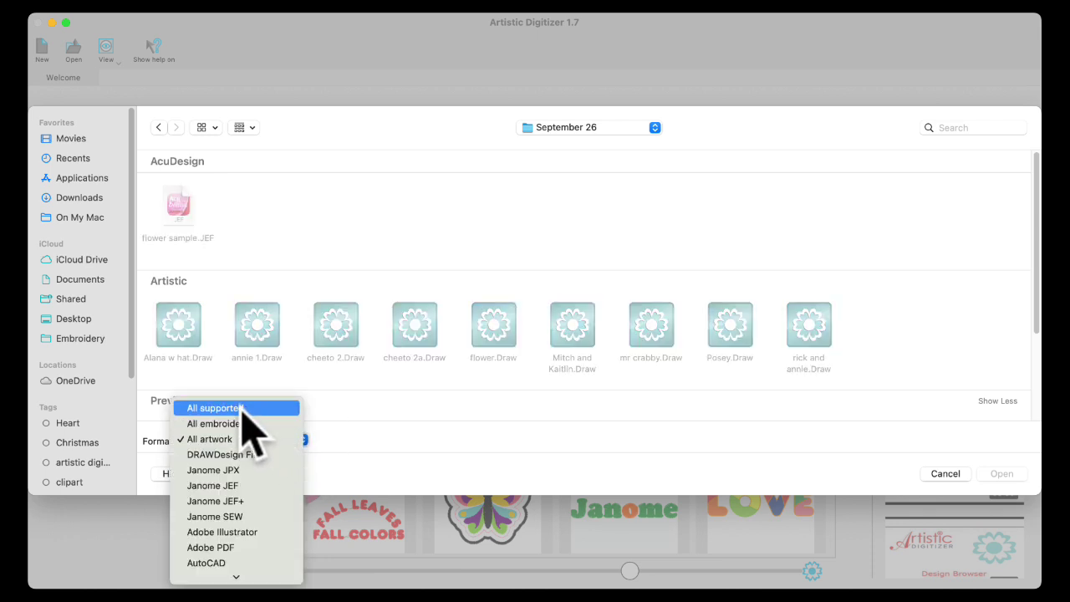
pyautogui.click(245, 409)
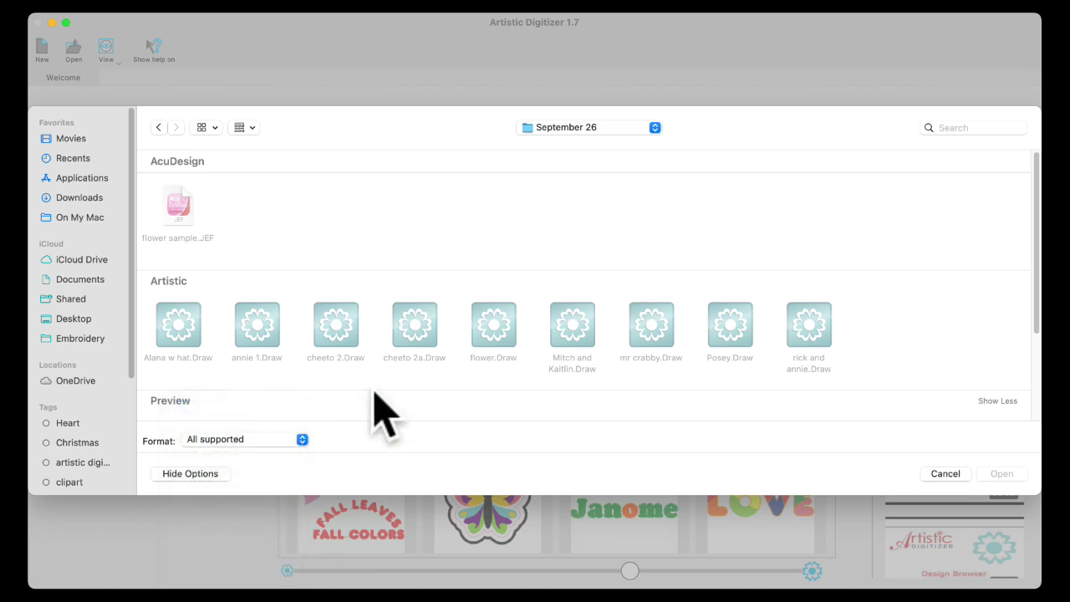
pyautogui.click(182, 209)
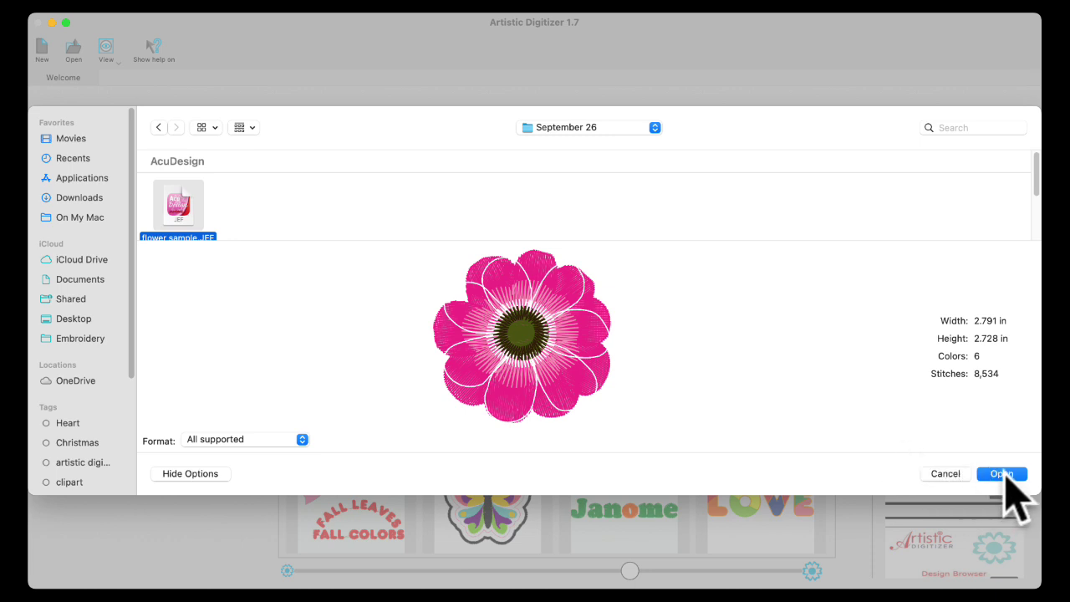
# - Load flower sample.JEF as a new design, then go back to the Welcome page
pyautogui.click(1003, 473)
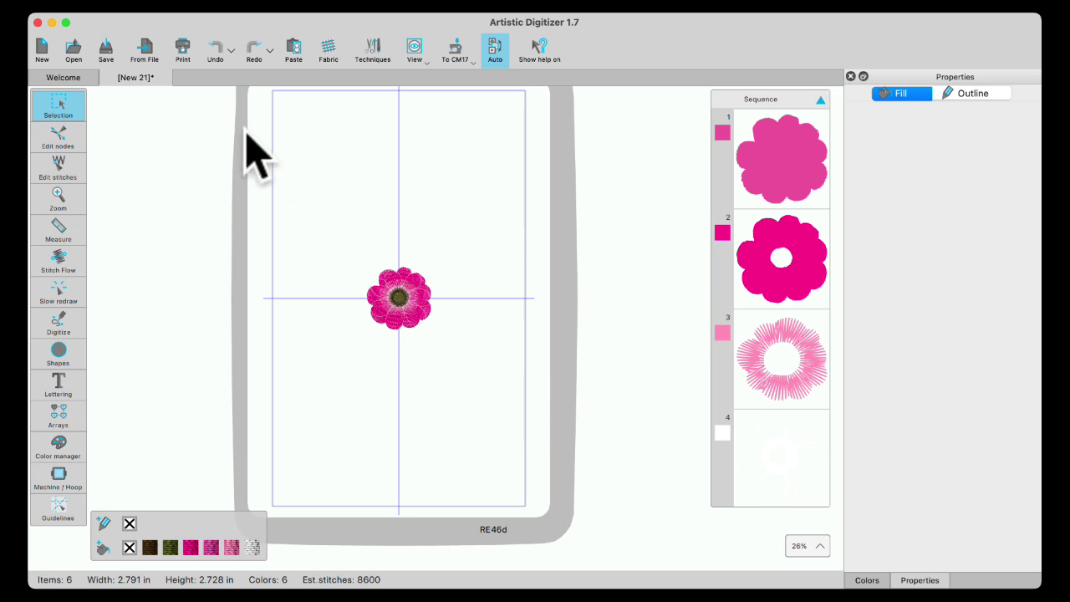
pyautogui.click(75, 77)
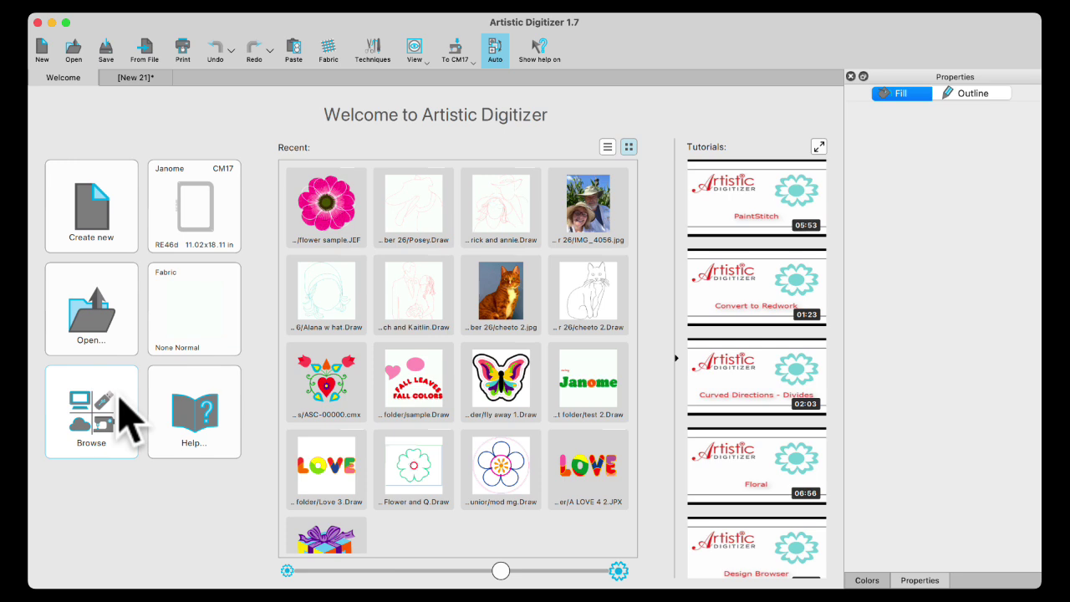
# - Browse the September 26 folder with embroidery files listed alongside artwork, 28 items
pyautogui.click(90, 425)
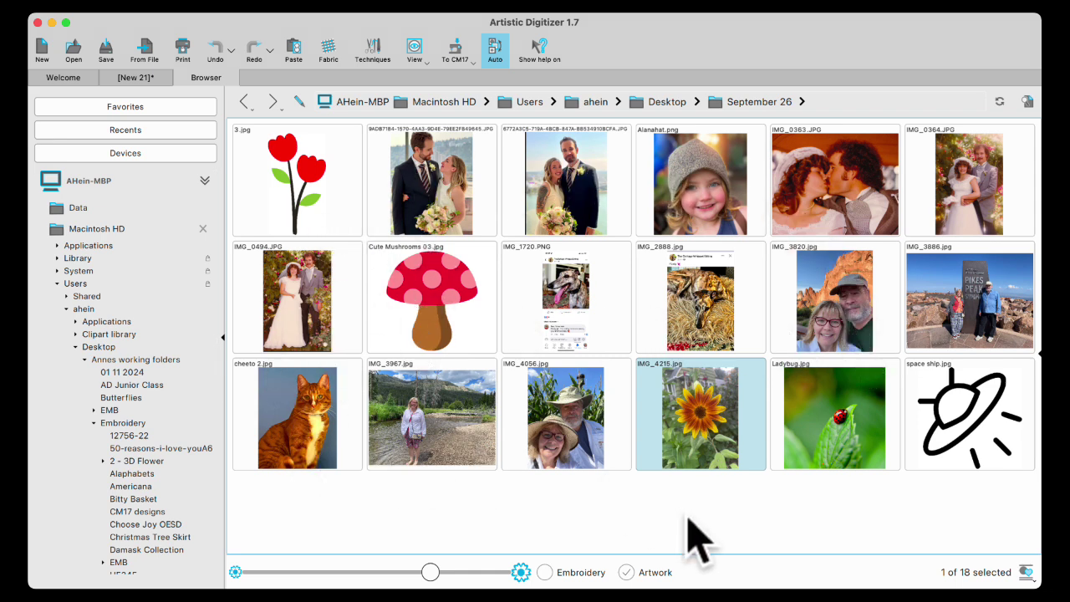
pyautogui.click(545, 572)
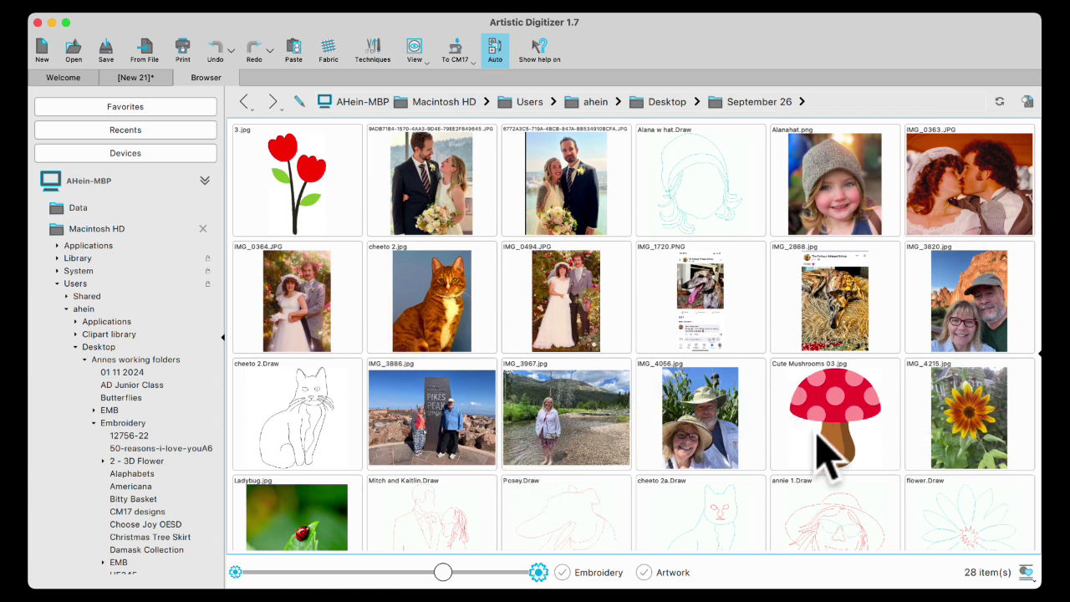
# - Open the Cute Mushrooms 03 image for auto-digitizing into traced outlines
pyautogui.doubleClick(841, 402)
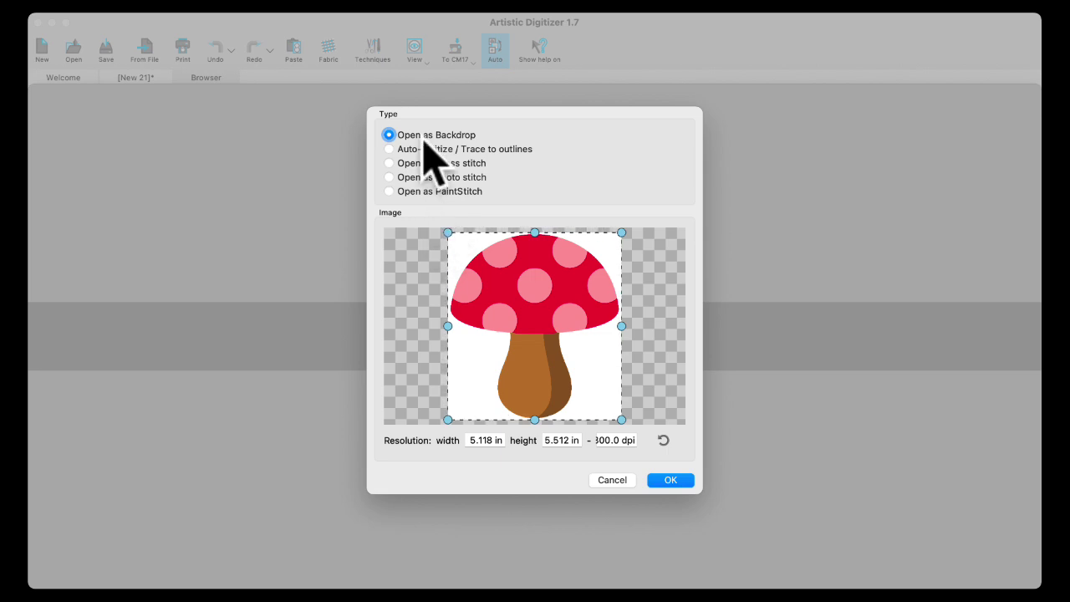
pyautogui.click(389, 150)
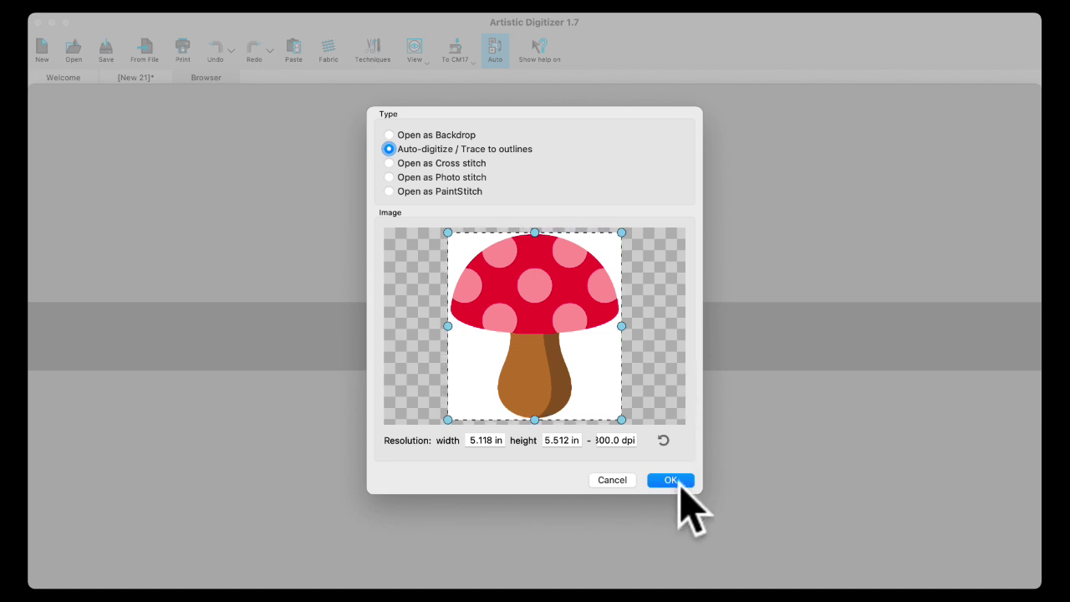
pyautogui.click(672, 480)
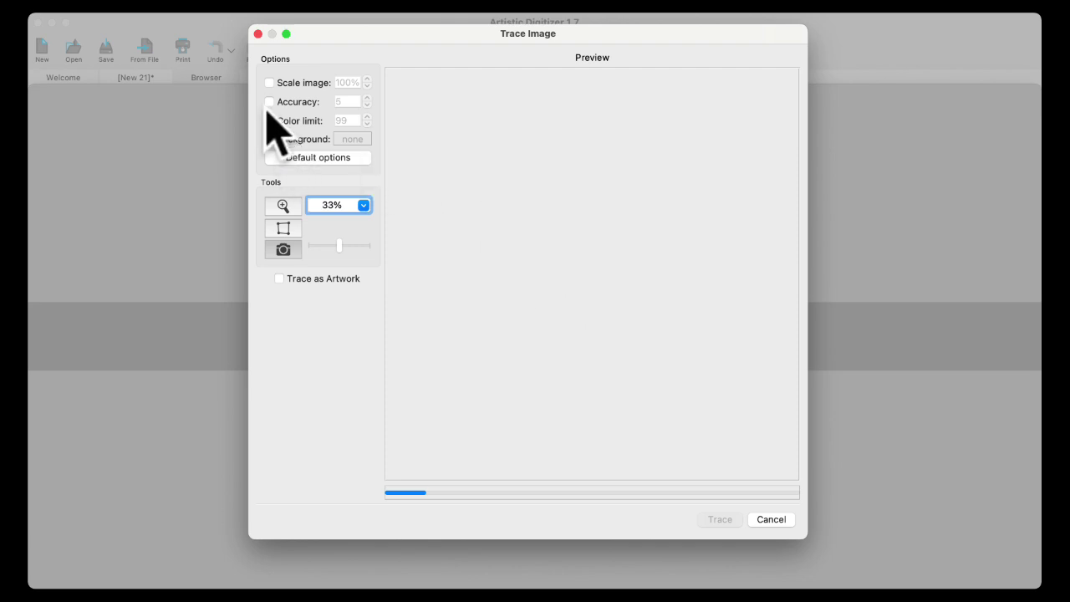
# - Trace the mushroom with Accuracy on, a 5-colour limit, and the white background dropped
pyautogui.click(269, 102)
pyautogui.click(269, 121)
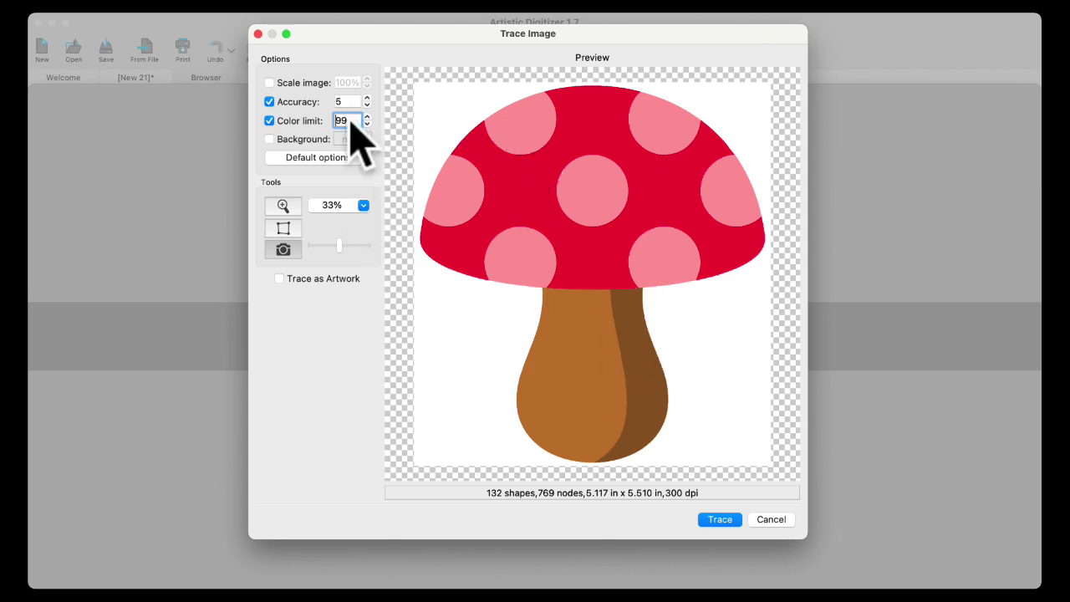
pyautogui.write('5')
pyautogui.click(269, 139)
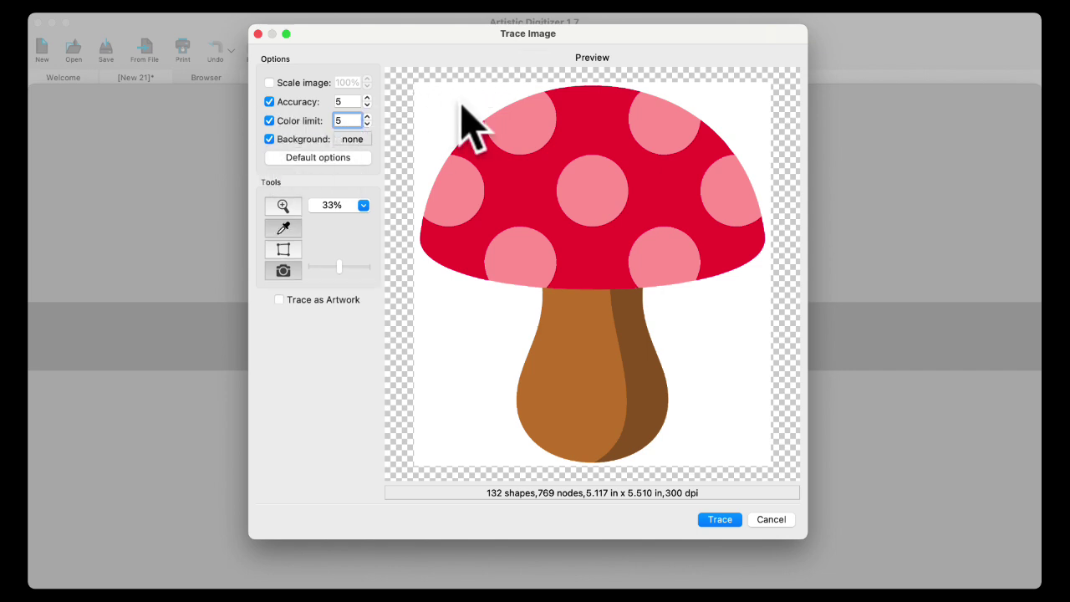
pyautogui.click(448, 117)
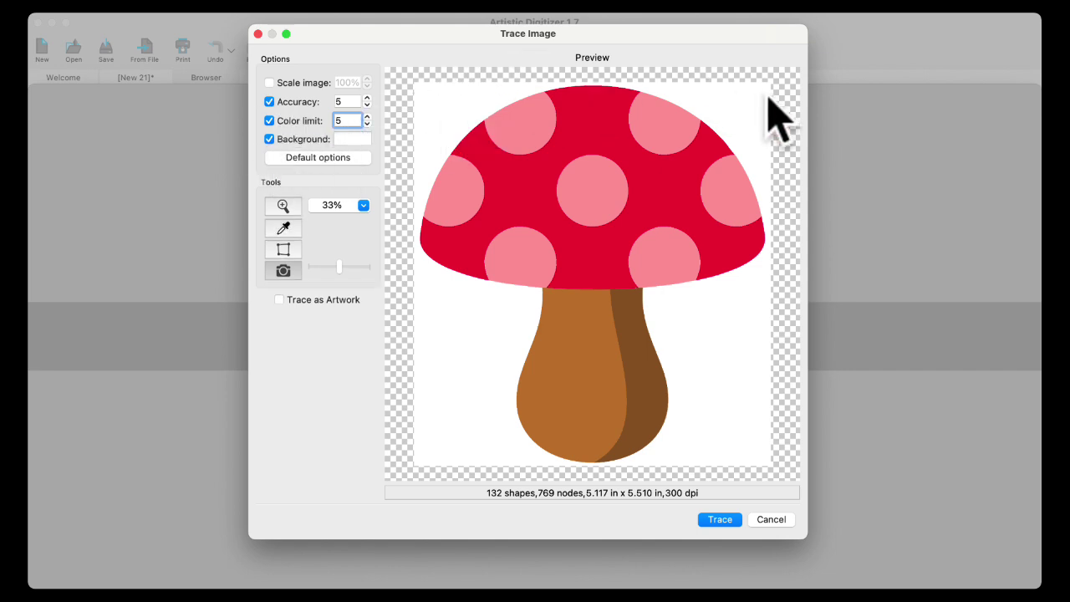
pyautogui.press('Return')
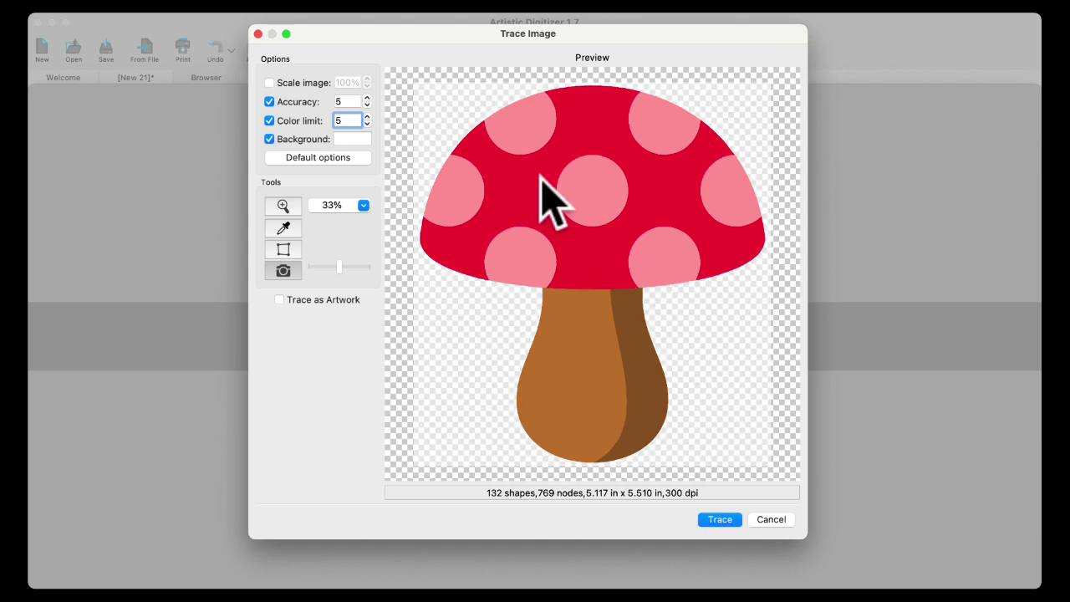
pyautogui.click(720, 518)
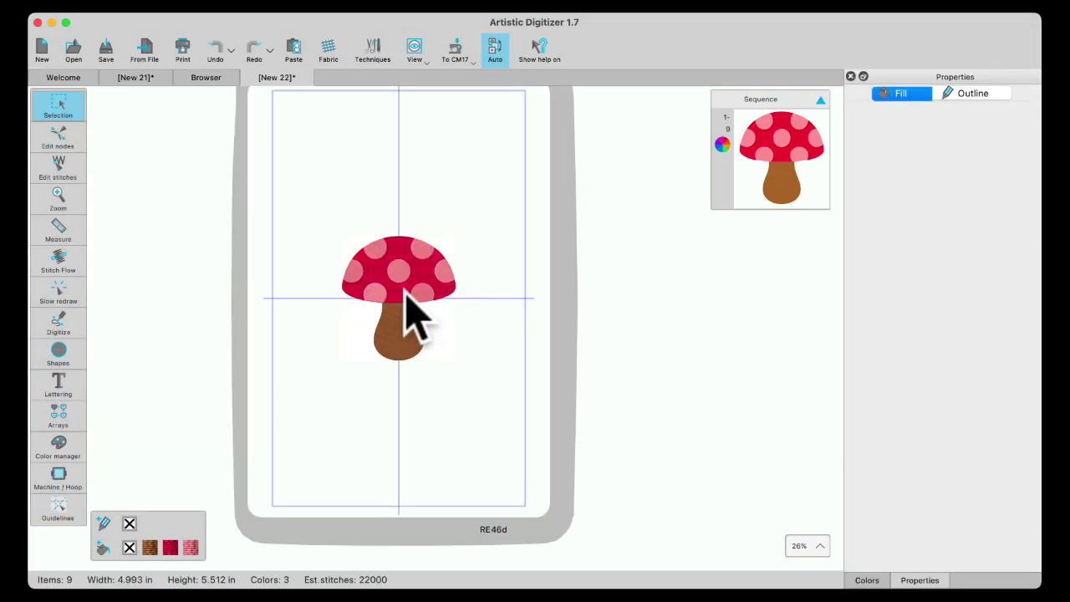
# - Zoom in to inspect the traced mushroom's cap fill, then return to the Browser tab
pyautogui.scroll(5, 406, 310)
pyautogui.scroll(2, 406, 310)
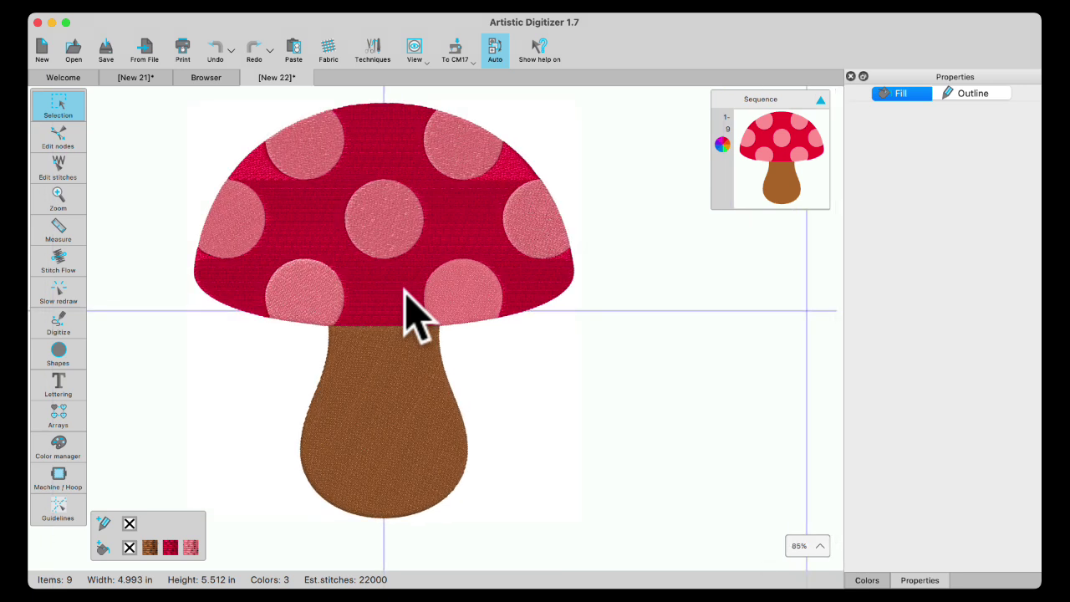
pyautogui.click(410, 314)
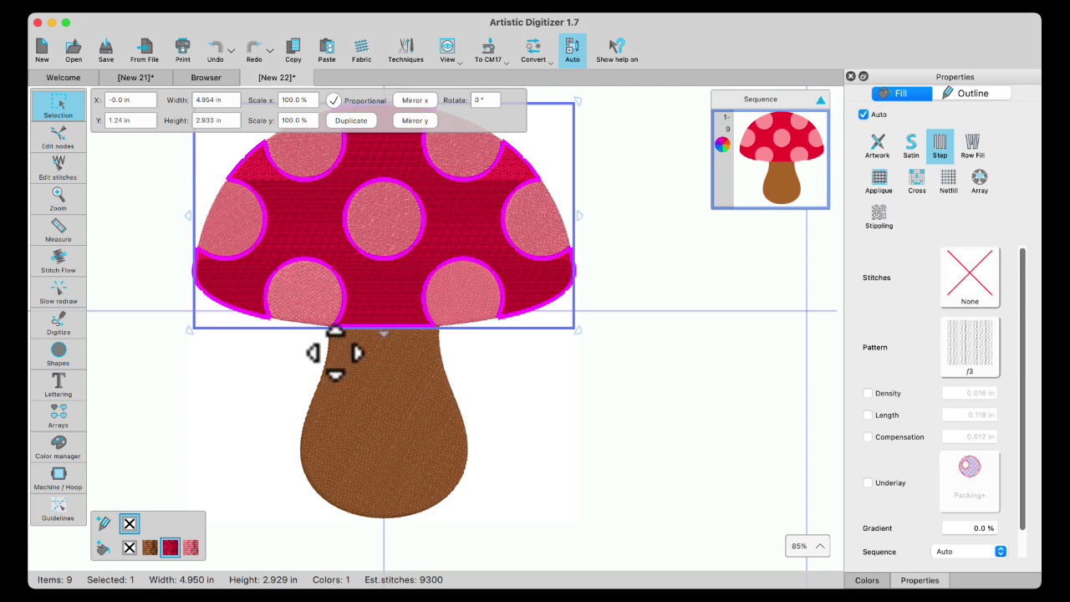
pyautogui.click(241, 422)
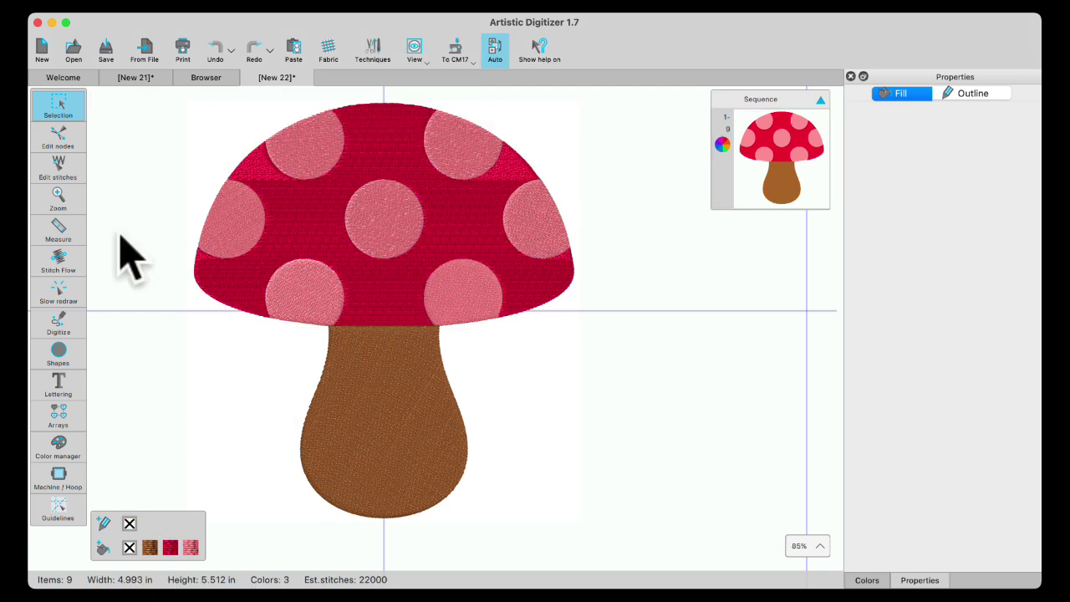
pyautogui.click(206, 78)
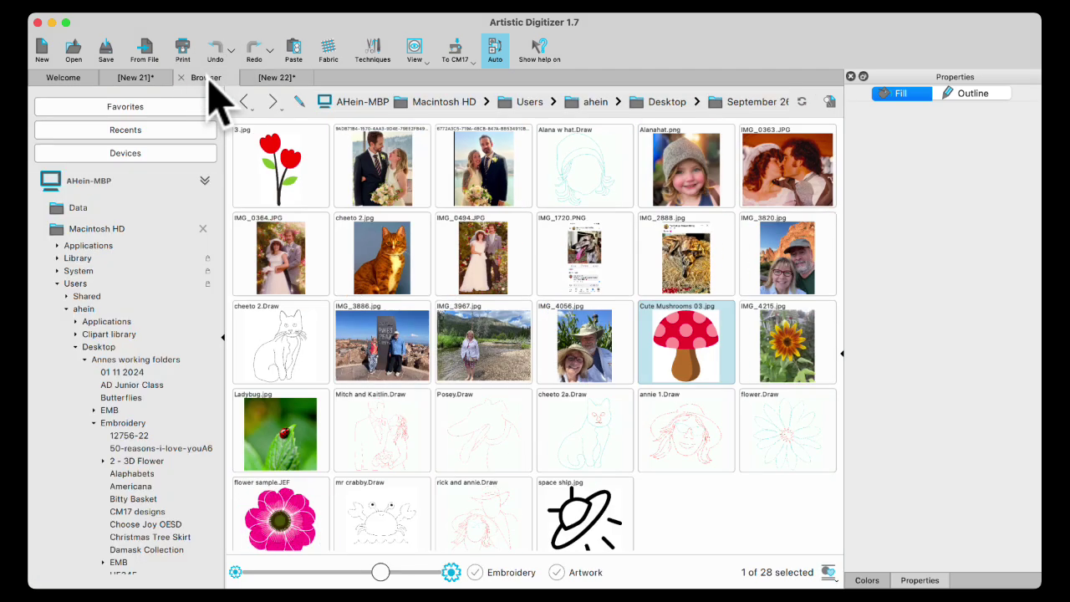
# - Open IMG_4215.jpg as a PaintStitch design and select the sunflower (15 colors, 137,600 stitches)
pyautogui.doubleClick(795, 342)
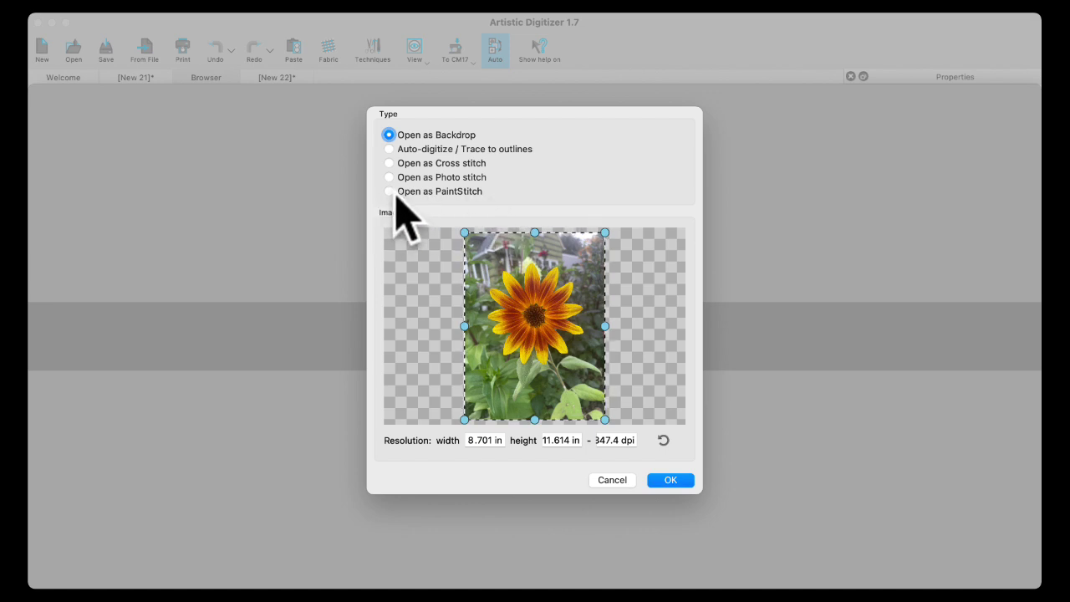
pyautogui.click(389, 192)
pyautogui.click(671, 481)
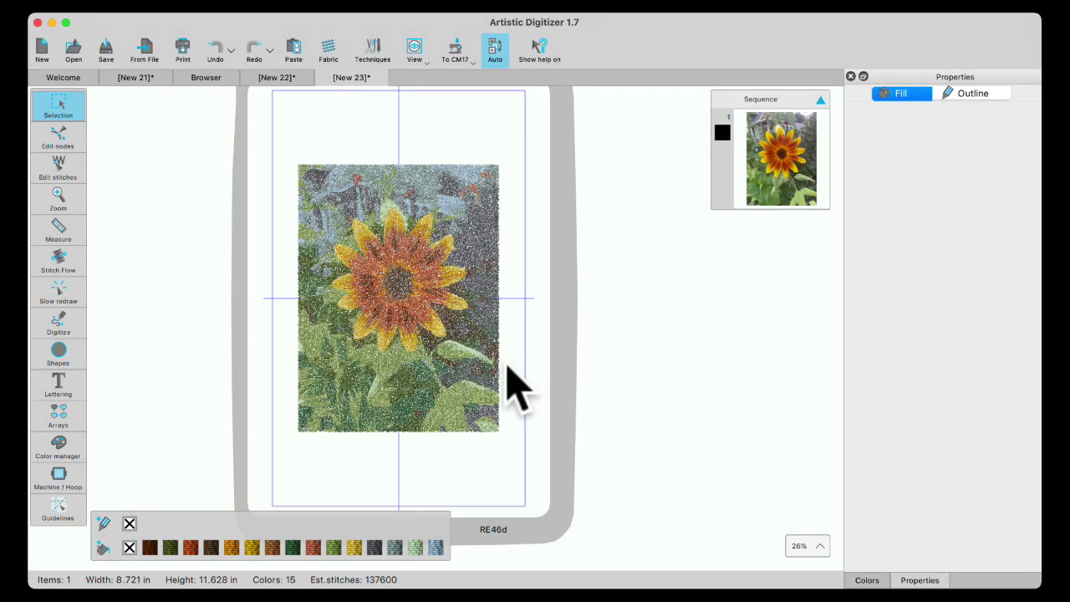
pyautogui.click(747, 155)
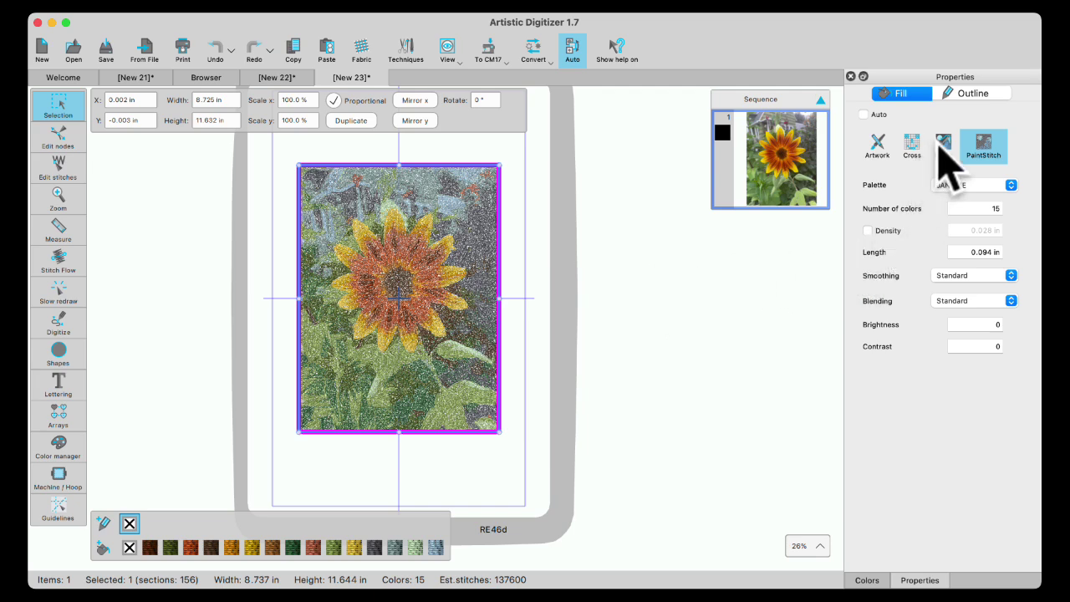
# - Change the sunflower fill to monochrome Photo stitch: 1 color, 89,400 stitches
pyautogui.click(942, 140)
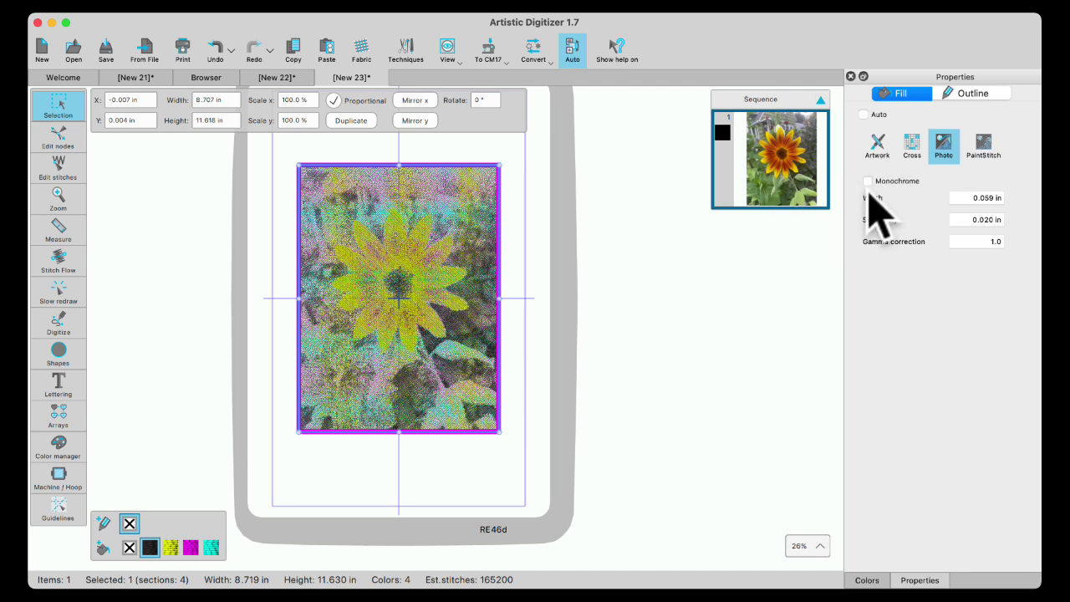
pyautogui.click(867, 182)
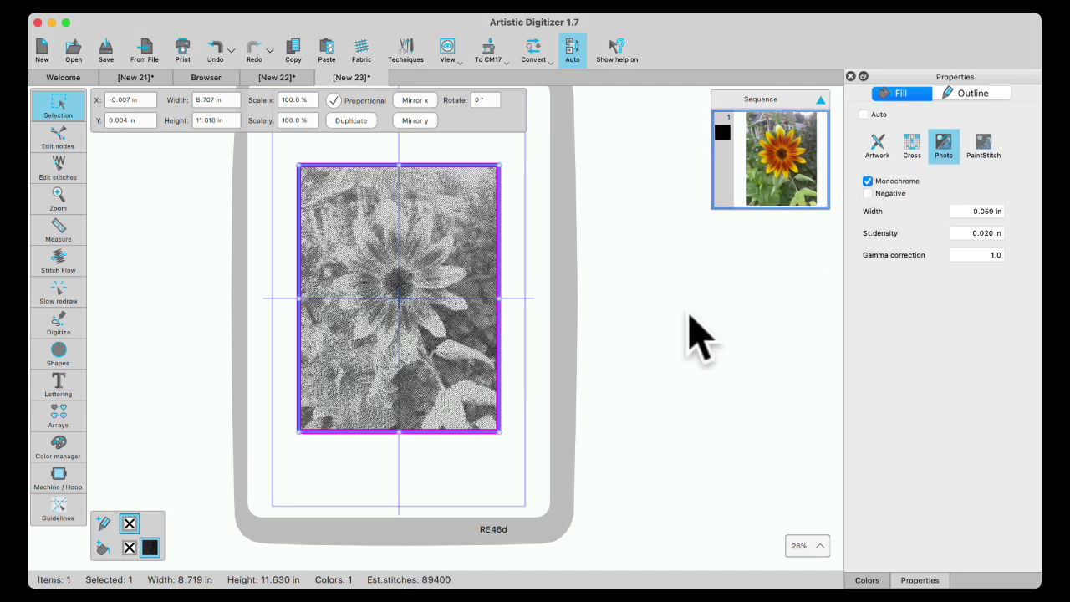
pyautogui.click(690, 315)
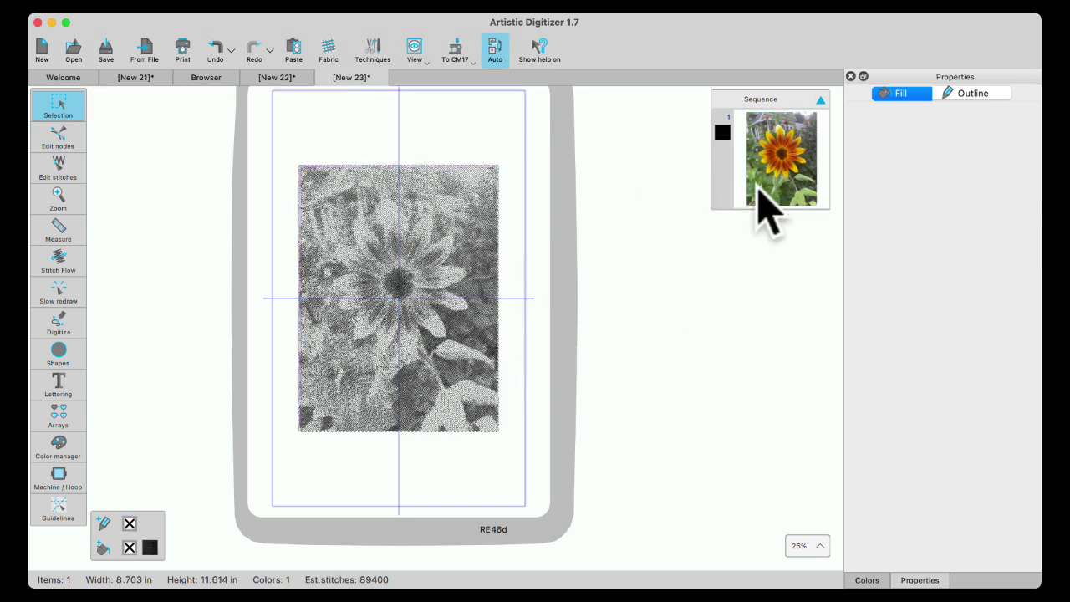
pyautogui.click(796, 185)
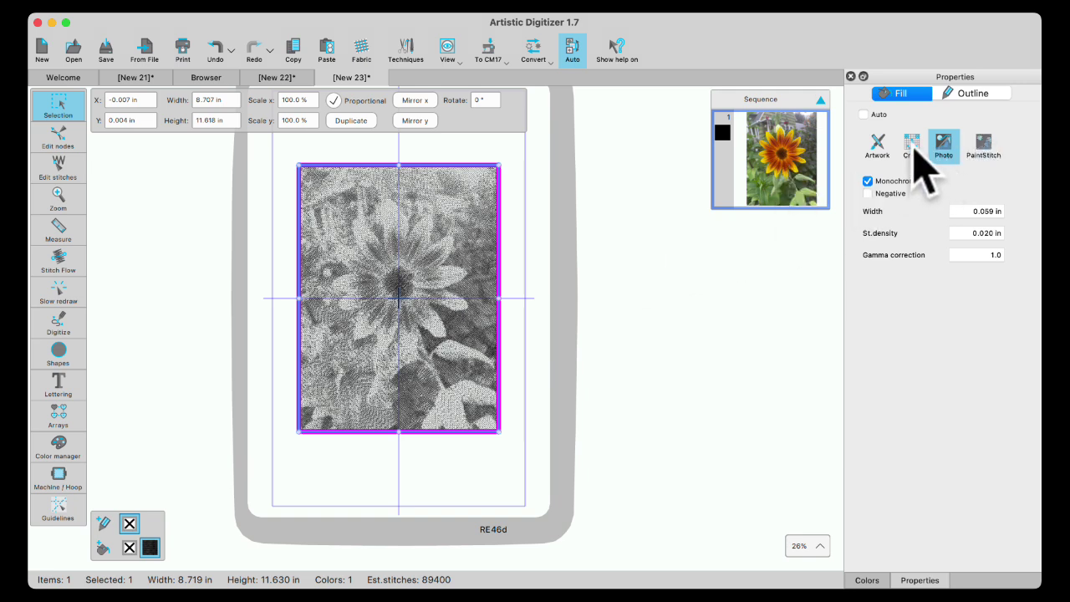
# - Change the sunflower fill to Cross stitch: JANOME palette, 15 colors, 121,200 stitches
pyautogui.click(912, 147)
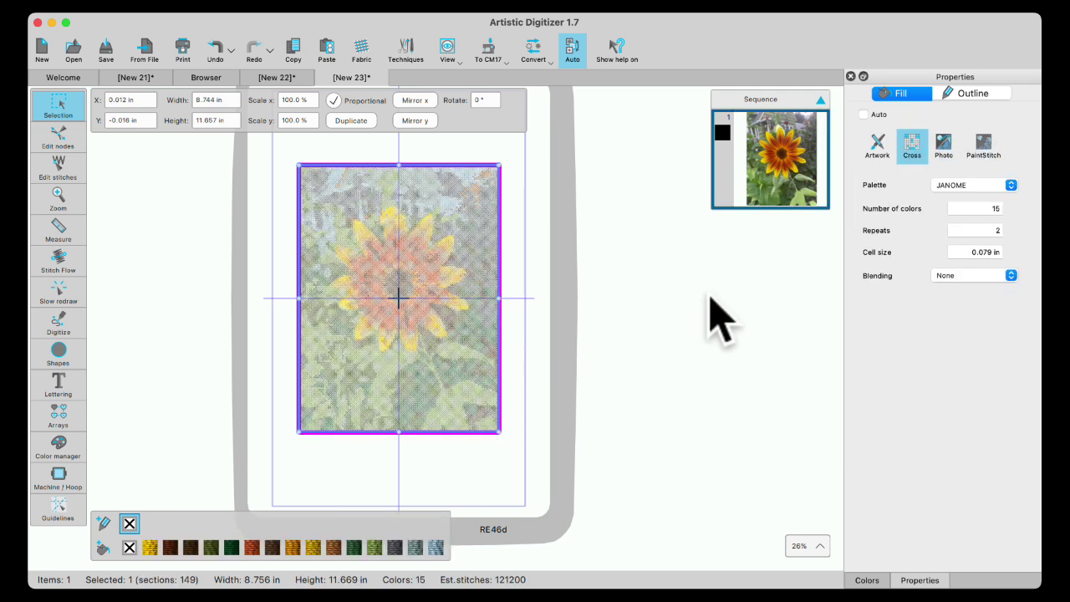
pyautogui.click(672, 247)
pyautogui.click(406, 286)
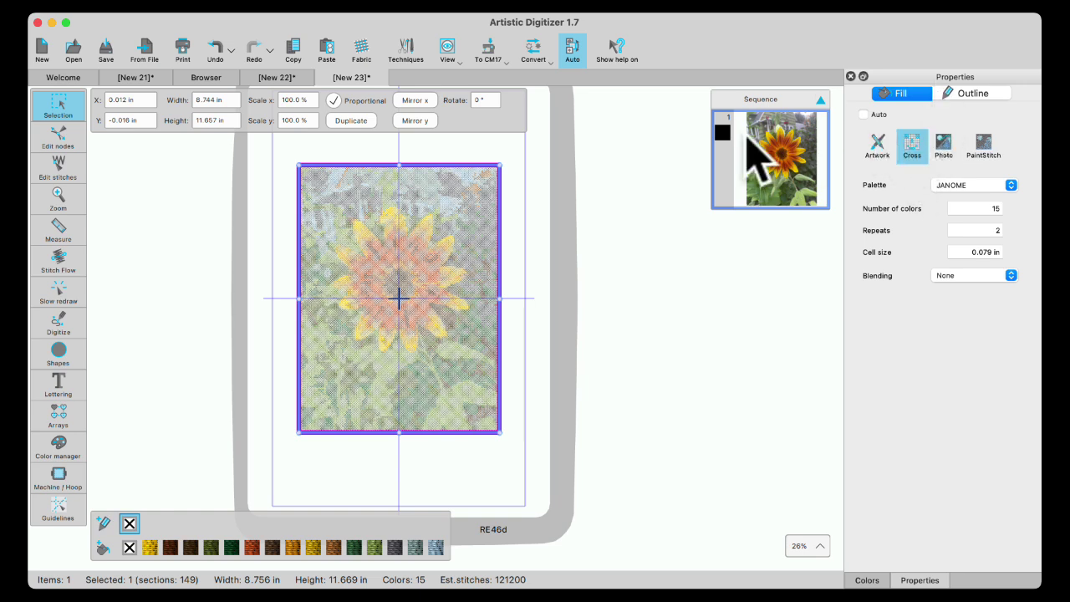
pyautogui.click(680, 259)
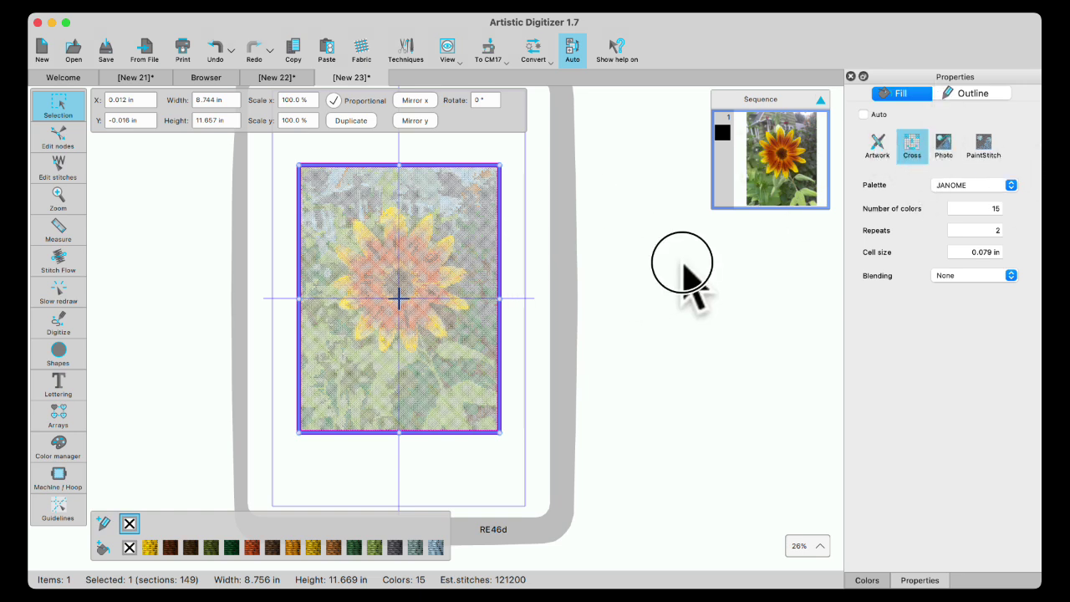